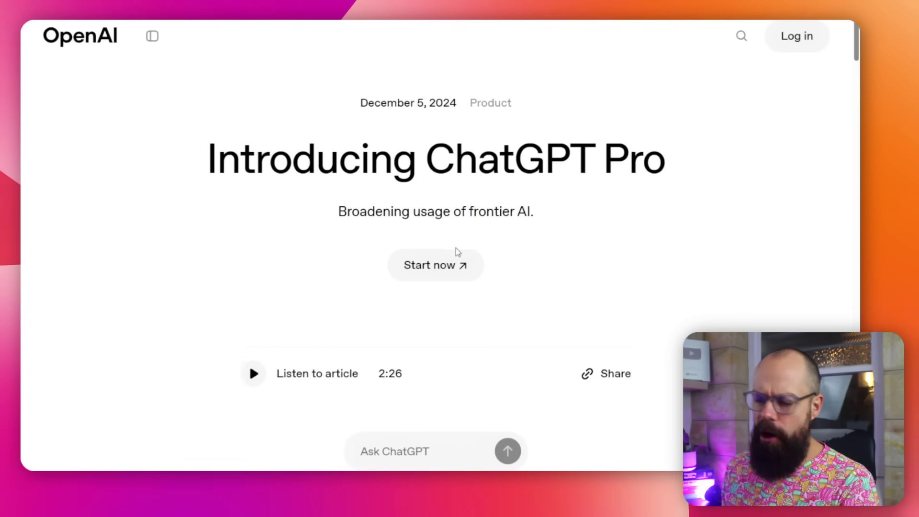
Step: Scroll the 'Introducing ChatGPT Pro' article down past the 4/4 reliability benchmark charts
scroll(441, 251, down, 10)
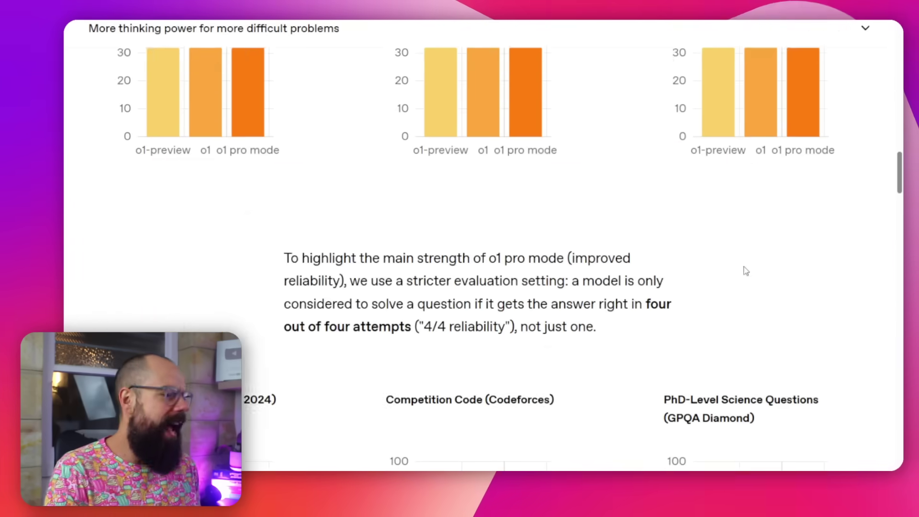
scroll(745, 269, down, 6)
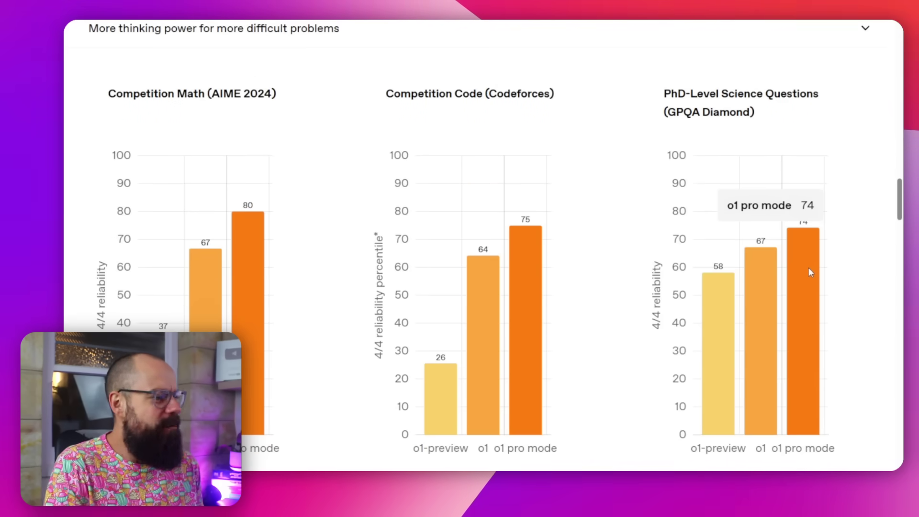
scroll(648, 281, down, 10)
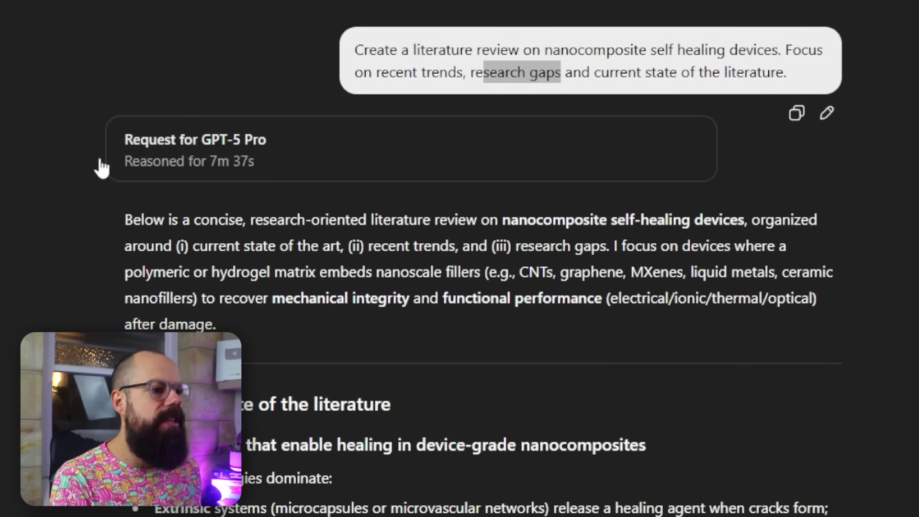
Step: Open the 'Reasoned for 7m 37s' details and scroll the review down to its cited sources
click(192, 163)
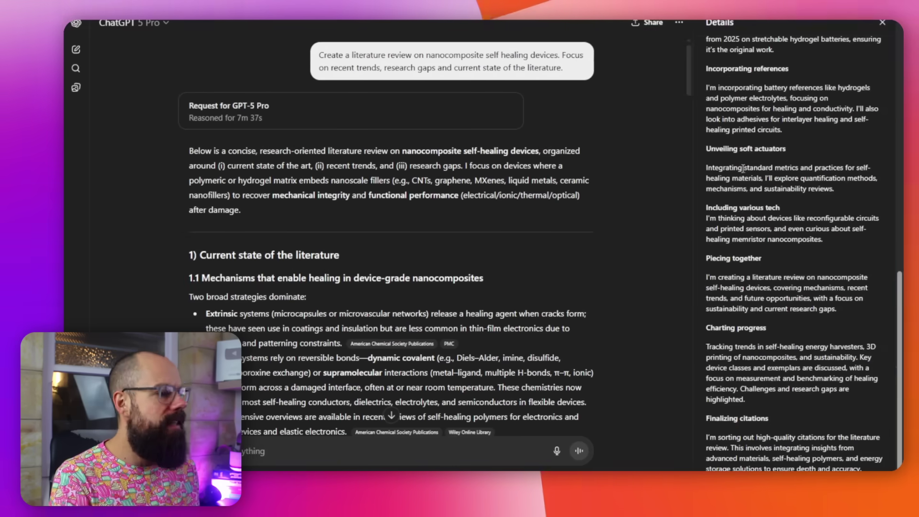
scroll(743, 168, up, 10)
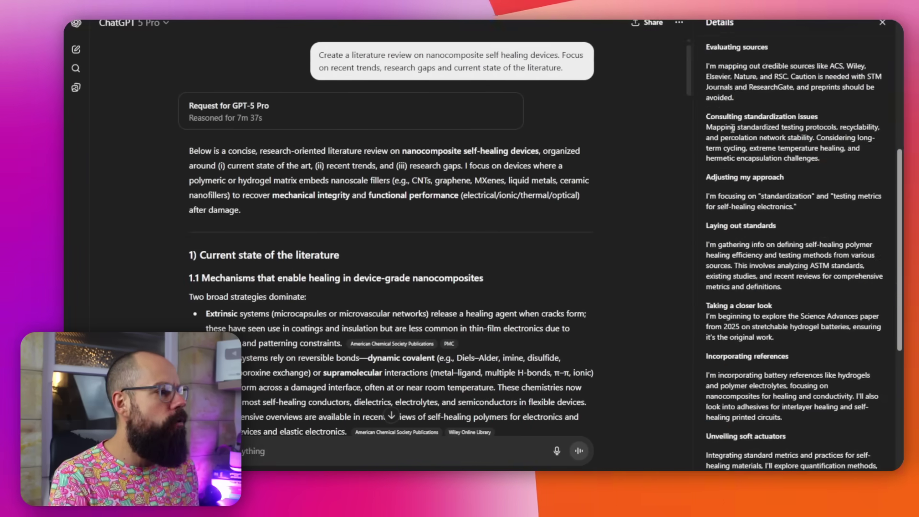
scroll(733, 143, down, 10)
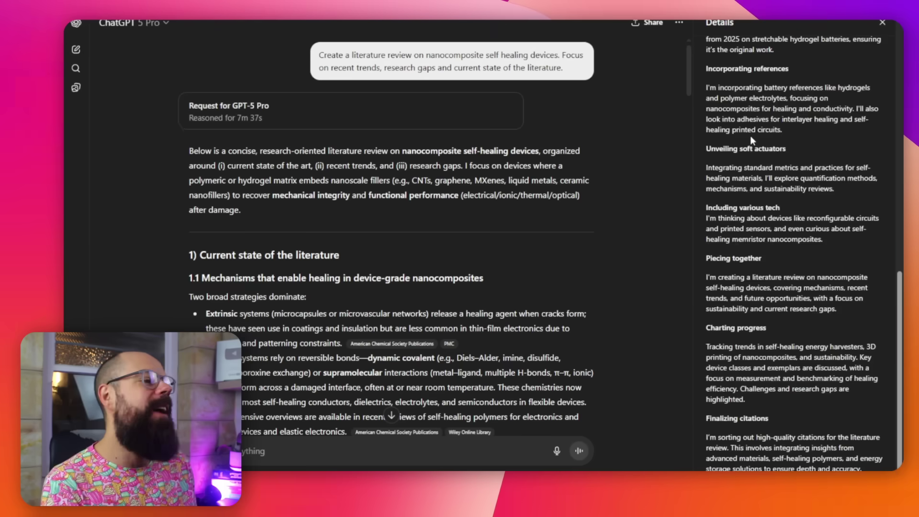
scroll(751, 137, up, 10)
scroll(751, 137, down, 10)
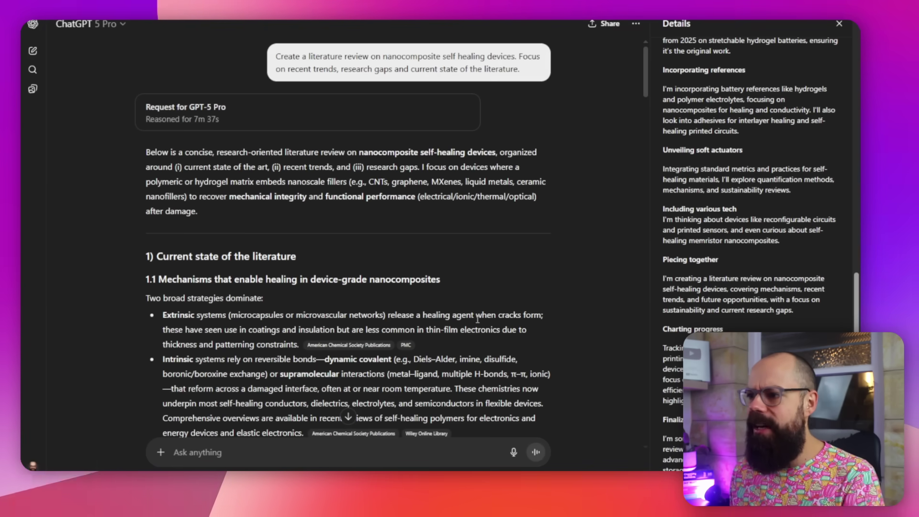
scroll(335, 191, down, 2)
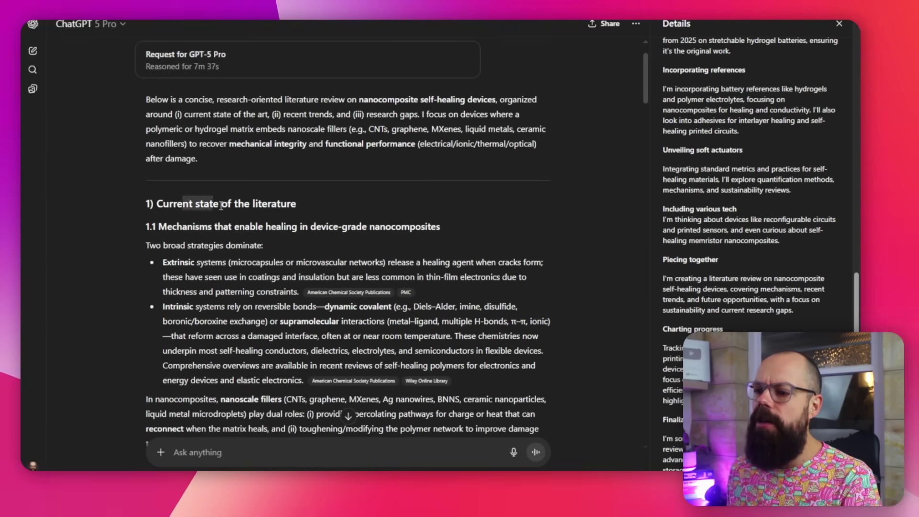
scroll(262, 230, down, 4)
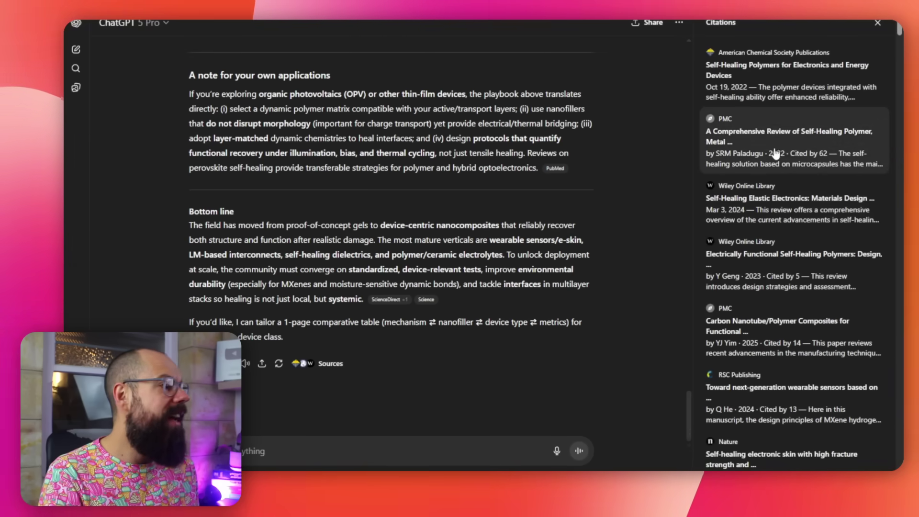
scroll(805, 182, down, 5)
scroll(805, 181, down, 15)
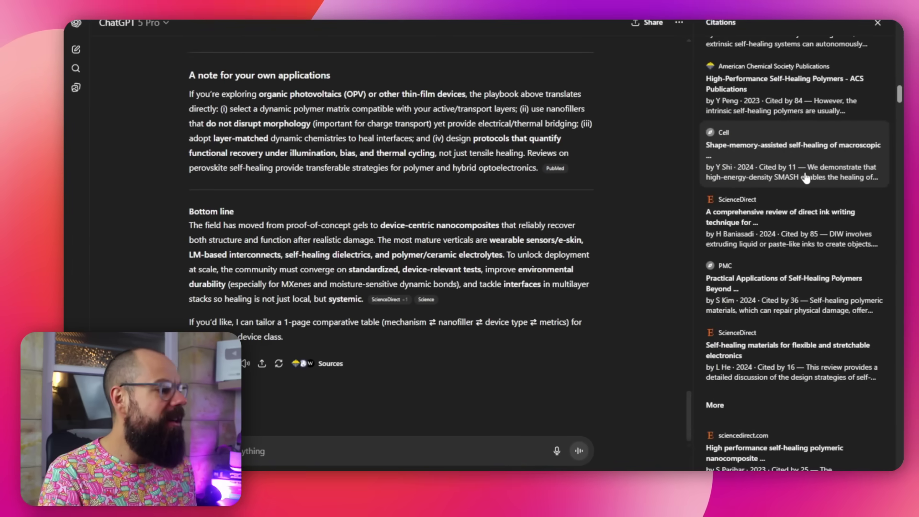
scroll(805, 181, down, 15)
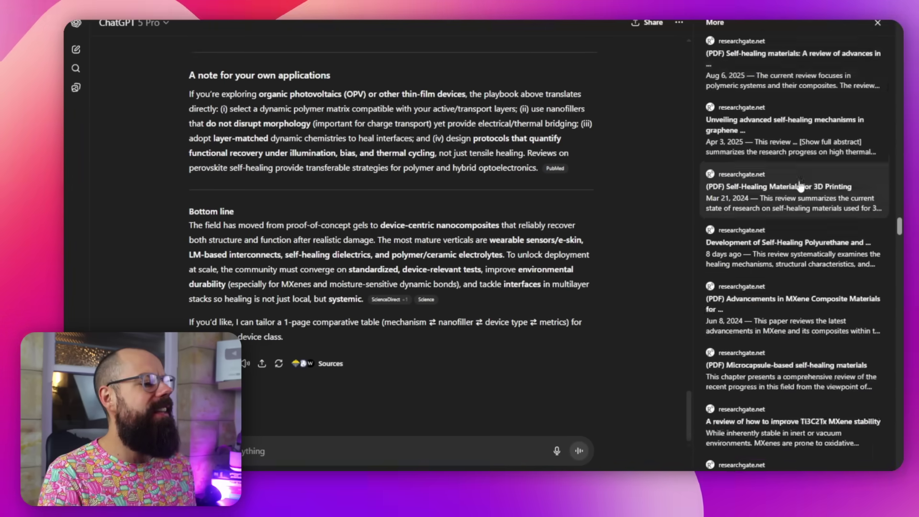
scroll(805, 185, down, 3)
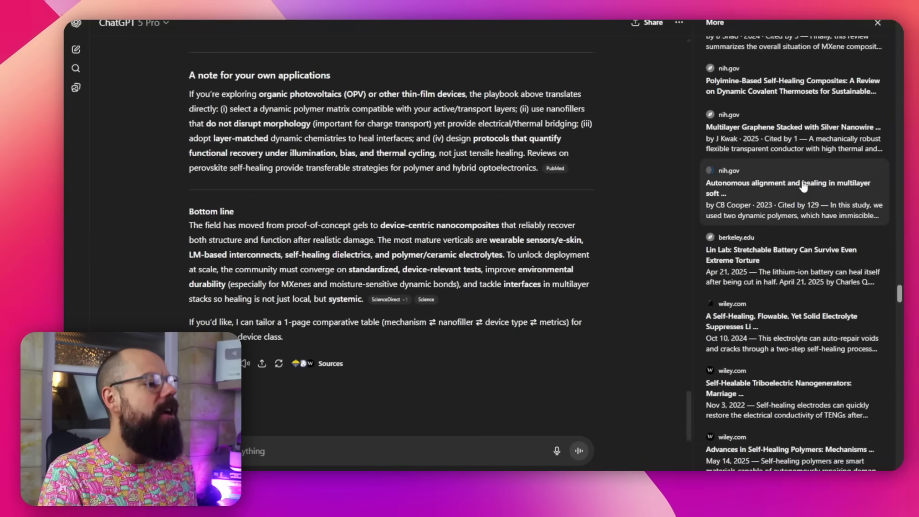
scroll(804, 185, down, 12)
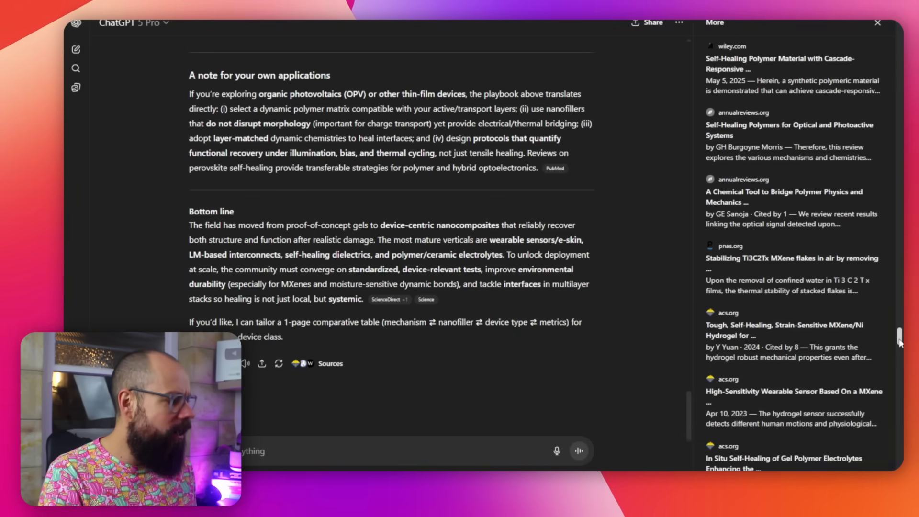
drag(900, 343, 900, 463)
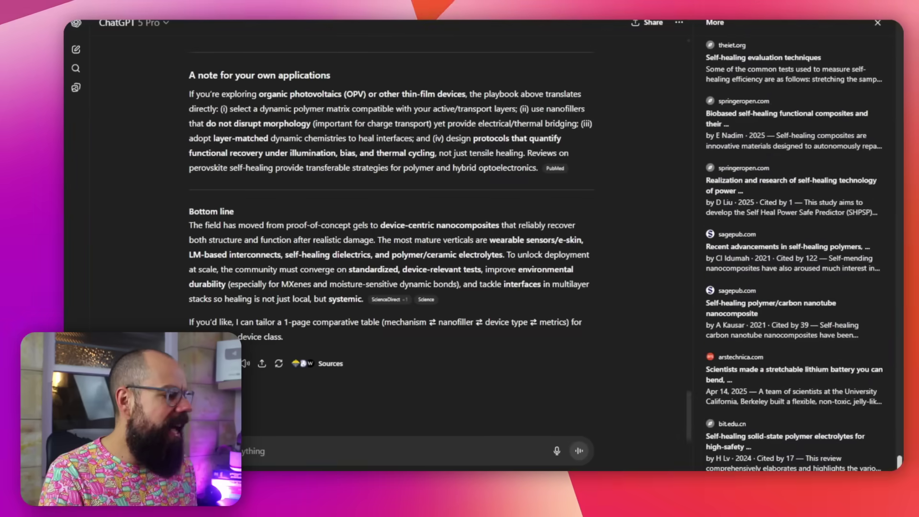
scroll(816, 94, up, 20)
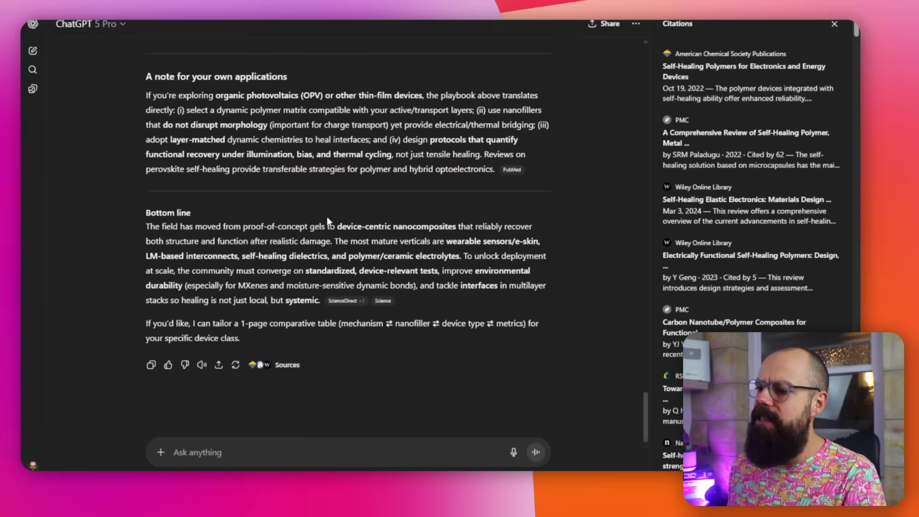
scroll(373, 228, up, 8)
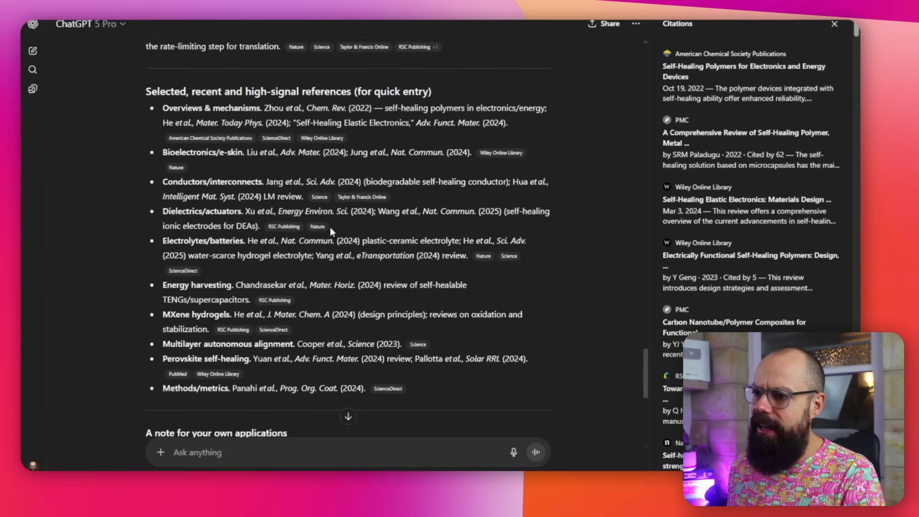
scroll(330, 229, up, 1)
drag(215, 106, 266, 100)
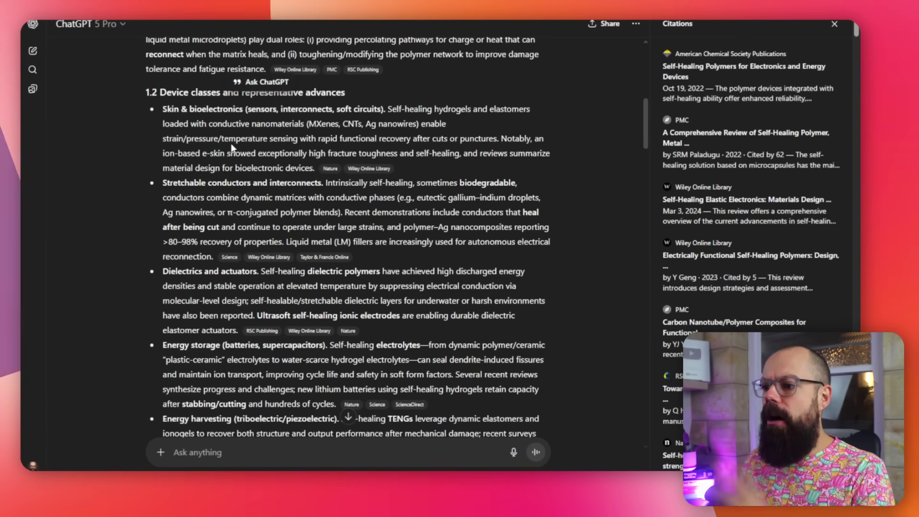
scroll(232, 153, up, 10)
scroll(234, 173, down, 15)
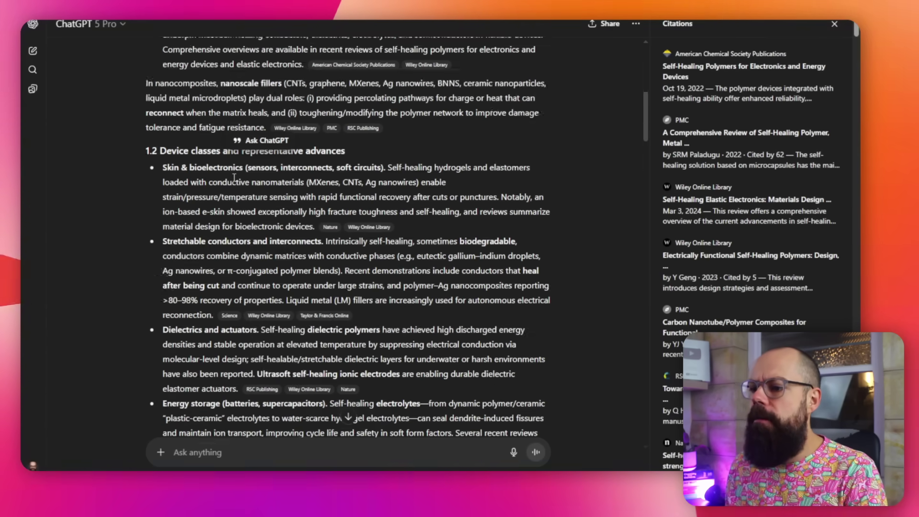
scroll(235, 178, up, 6)
scroll(234, 178, up, 15)
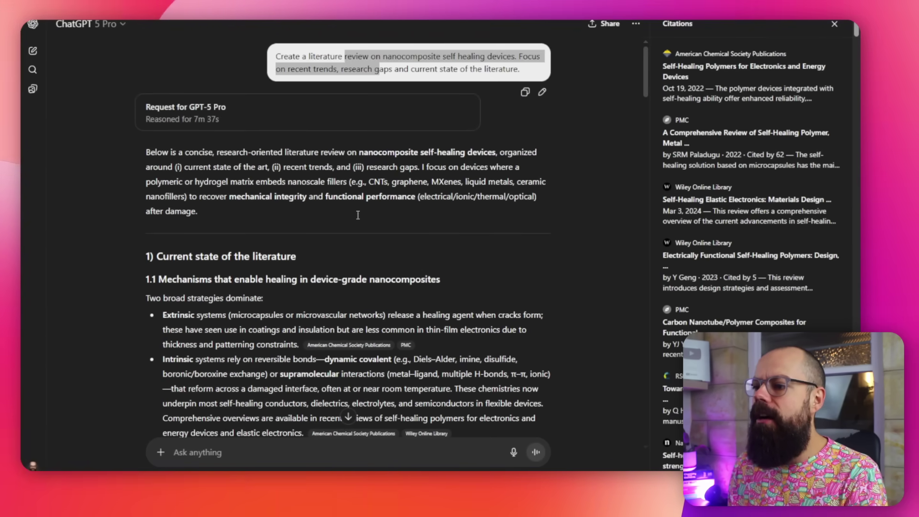
scroll(357, 215, down, 20)
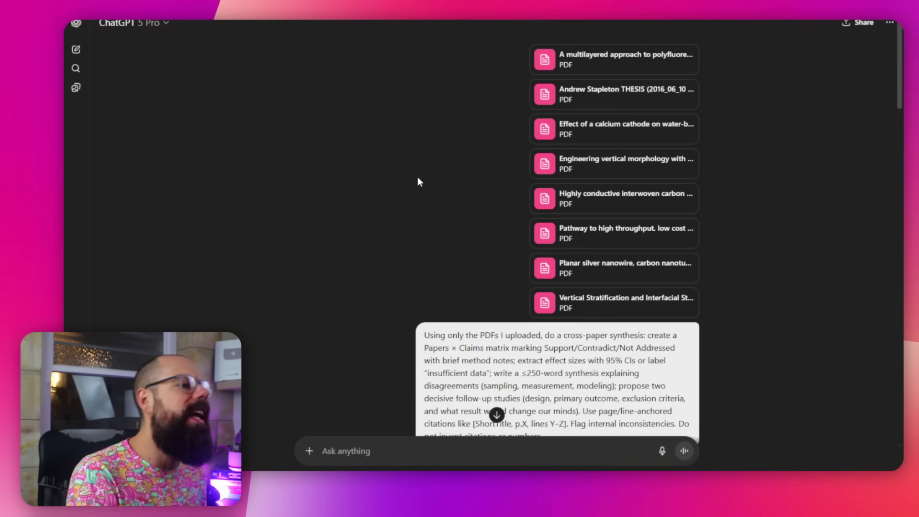
scroll(439, 194, down, 3)
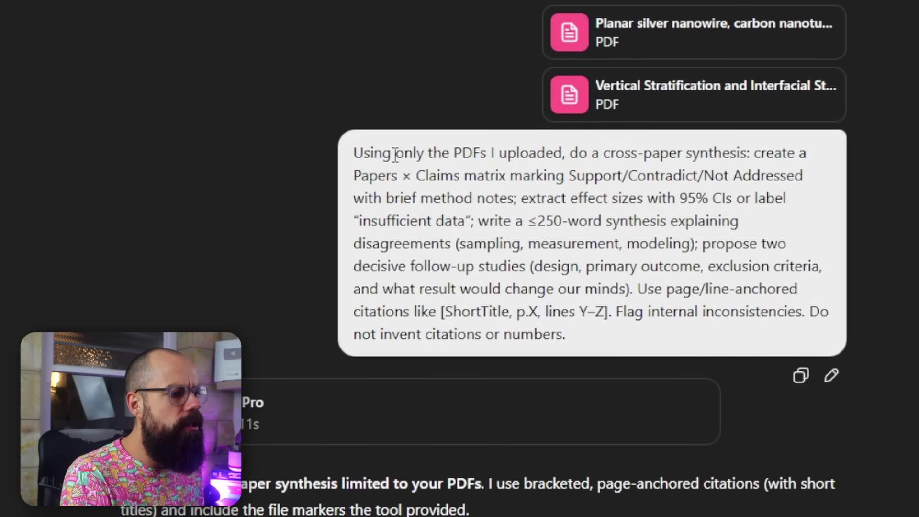
drag(578, 153, 625, 149)
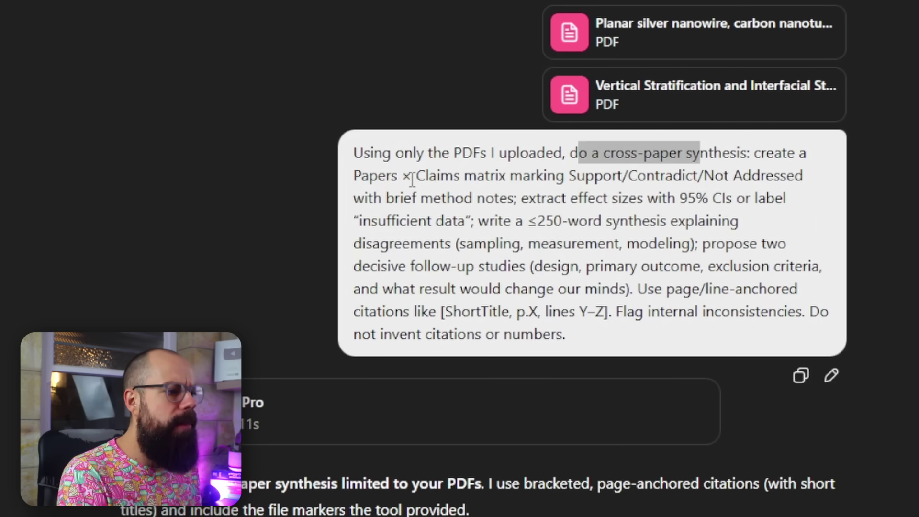
drag(412, 180, 425, 177)
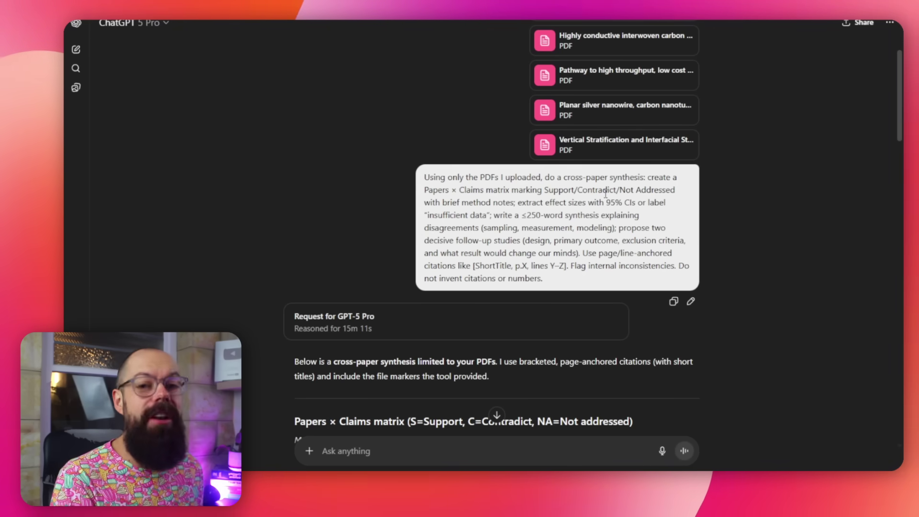
scroll(504, 201, down, 3)
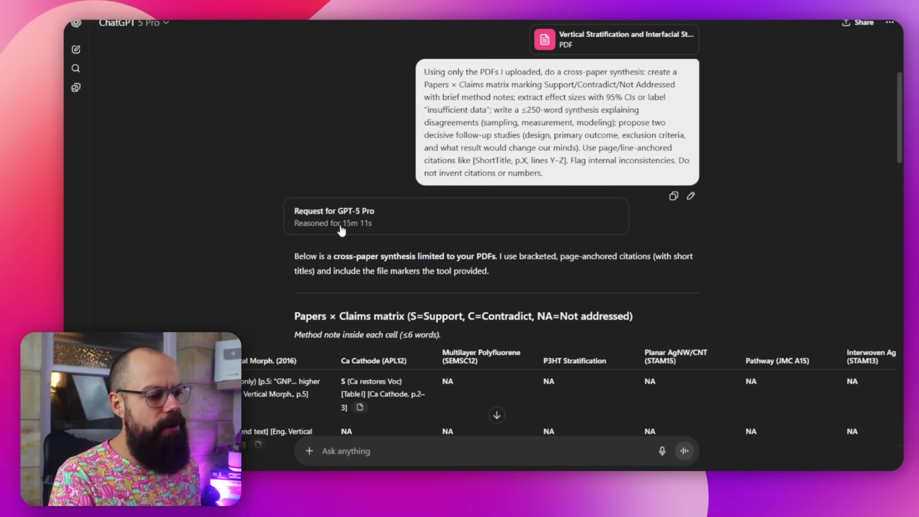
click(365, 224)
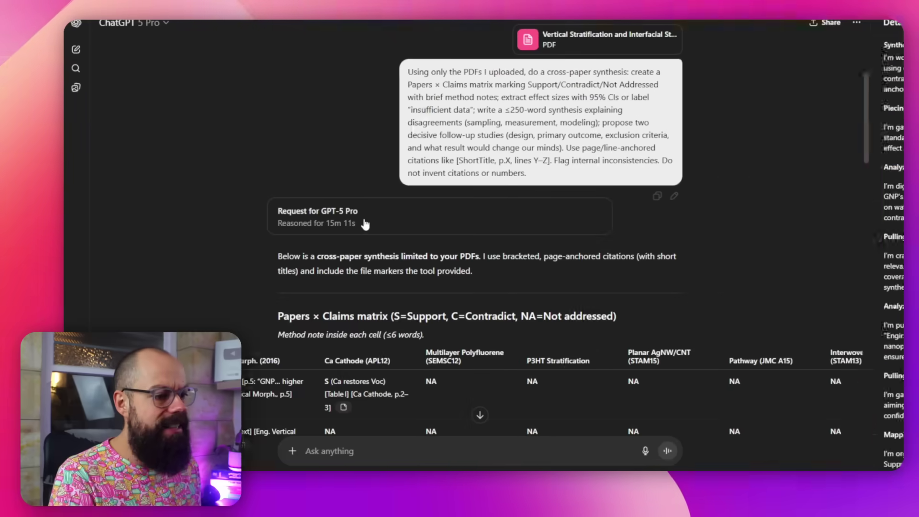
scroll(792, 222, up, 5)
scroll(791, 220, down, 5)
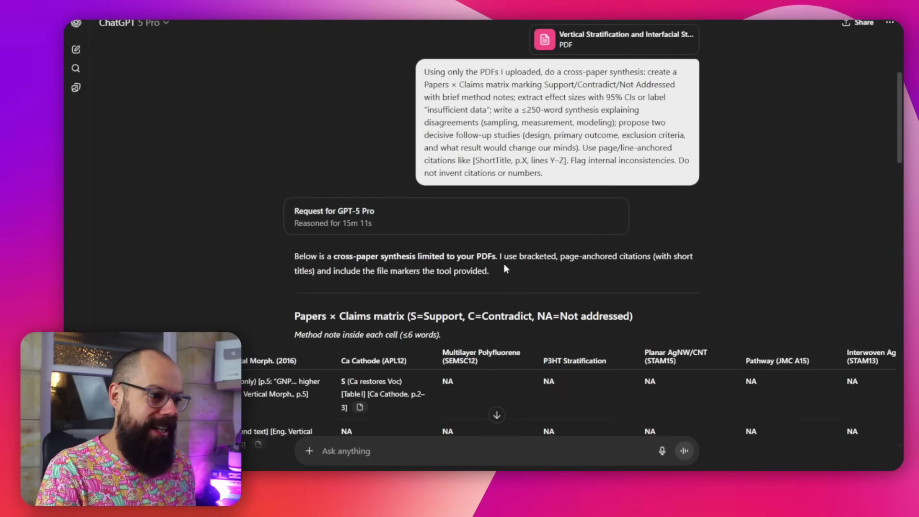
scroll(481, 260, down, 2)
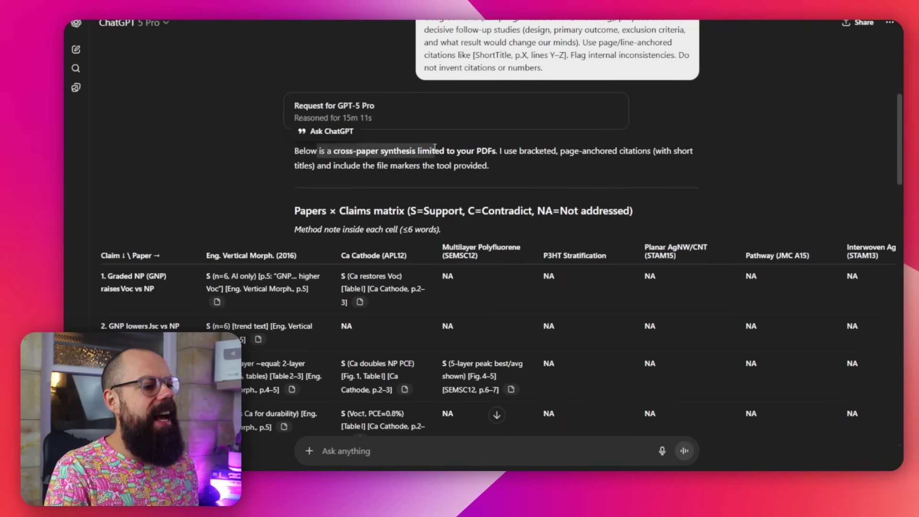
drag(456, 146, 475, 145)
scroll(488, 149, down, 3)
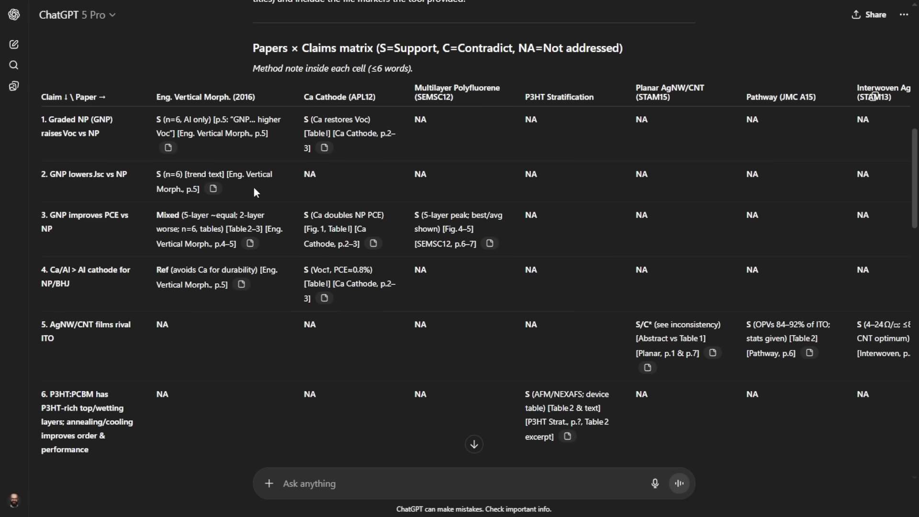
scroll(332, 366, down, 1)
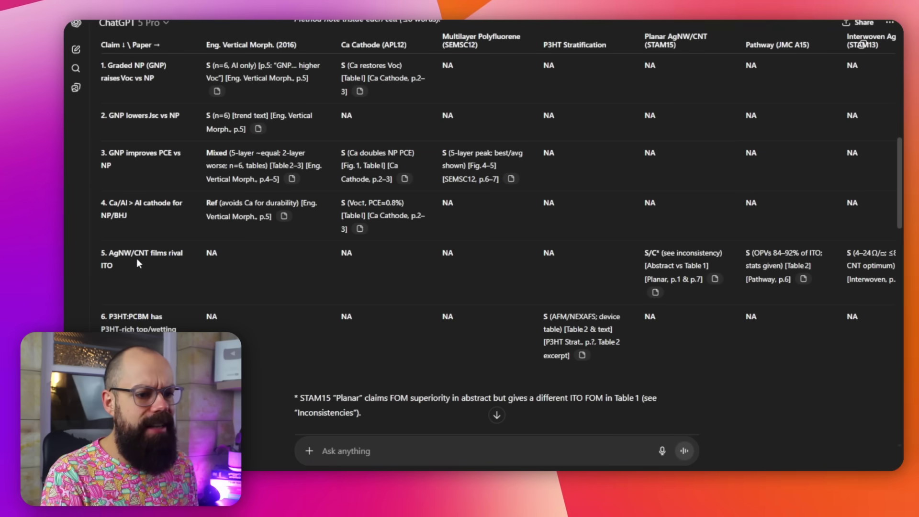
scroll(142, 263, down, 3)
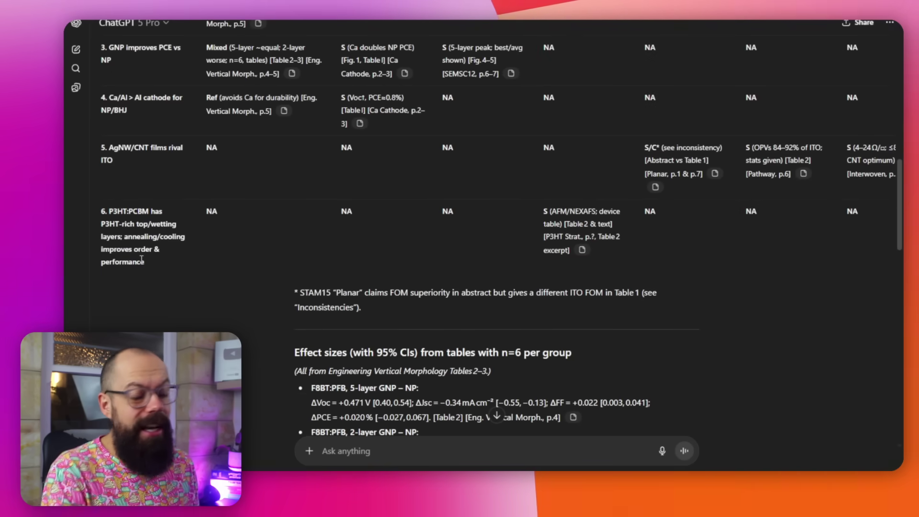
scroll(141, 260, down, 5)
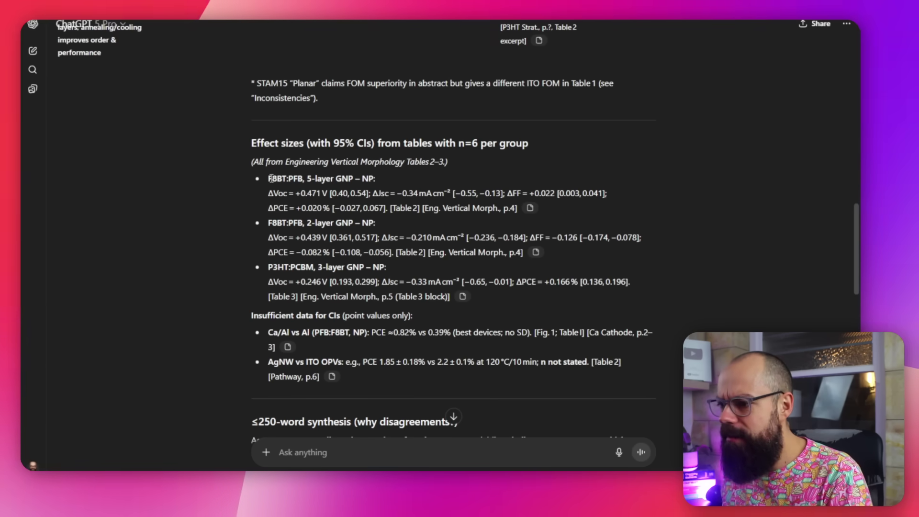
drag(272, 196, 510, 210)
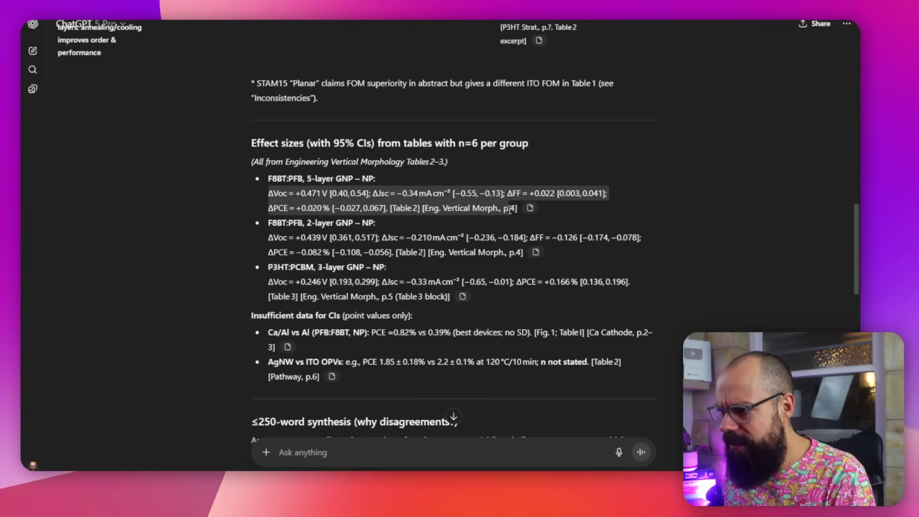
click(510, 209)
mouse_move(531, 210)
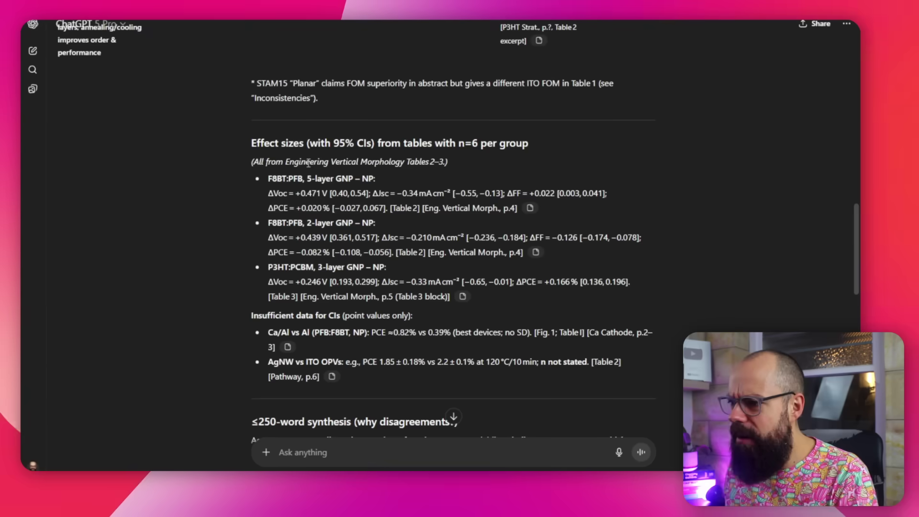
scroll(308, 164, down, 12)
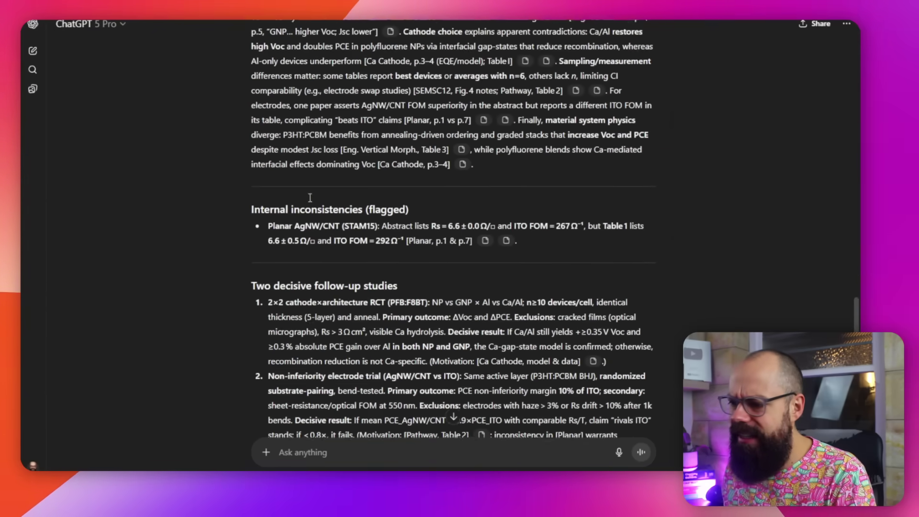
scroll(310, 197, down, 3)
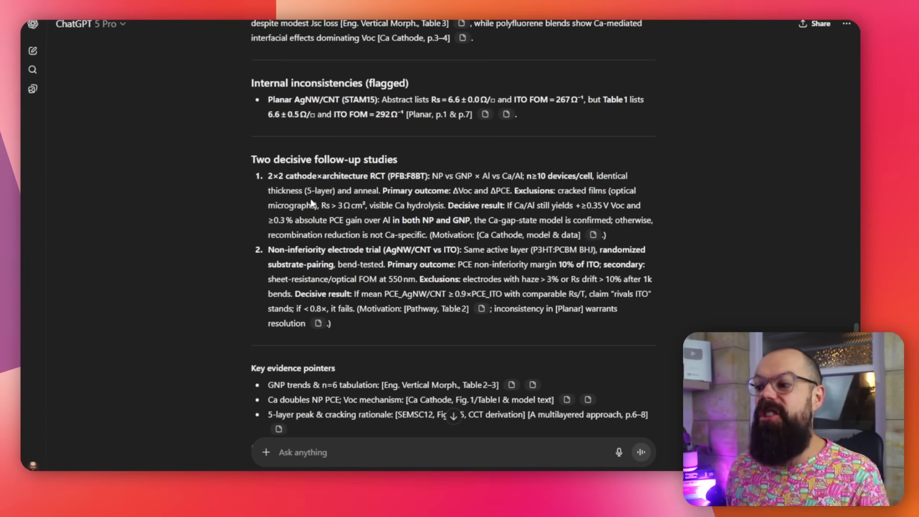
scroll(330, 211, up, 7)
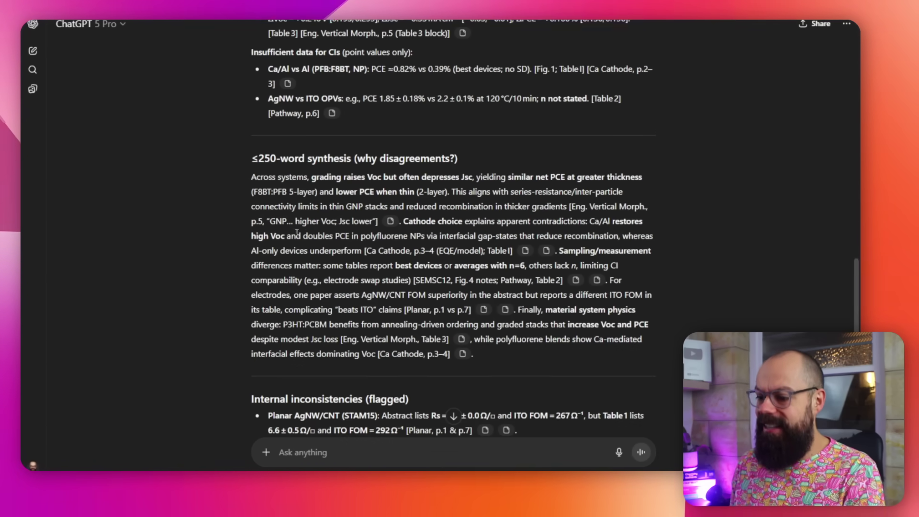
scroll(310, 234, down, 5)
scroll(311, 233, down, 5)
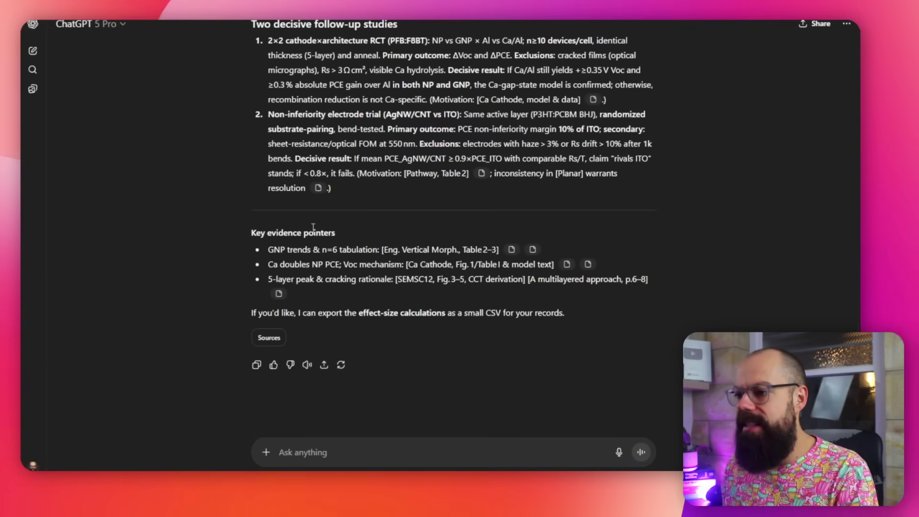
scroll(313, 227, up, 20)
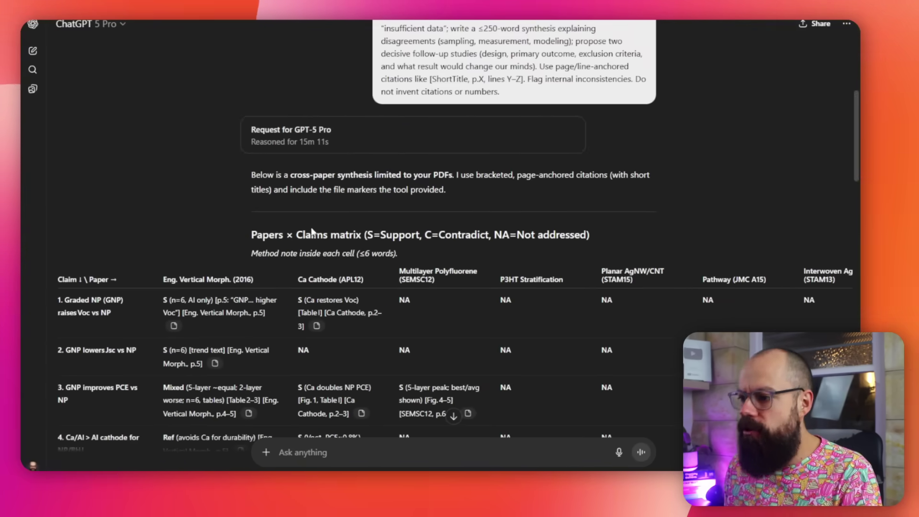
Step: Scroll up and down through the synthesis answer once more
scroll(313, 229, up, 8)
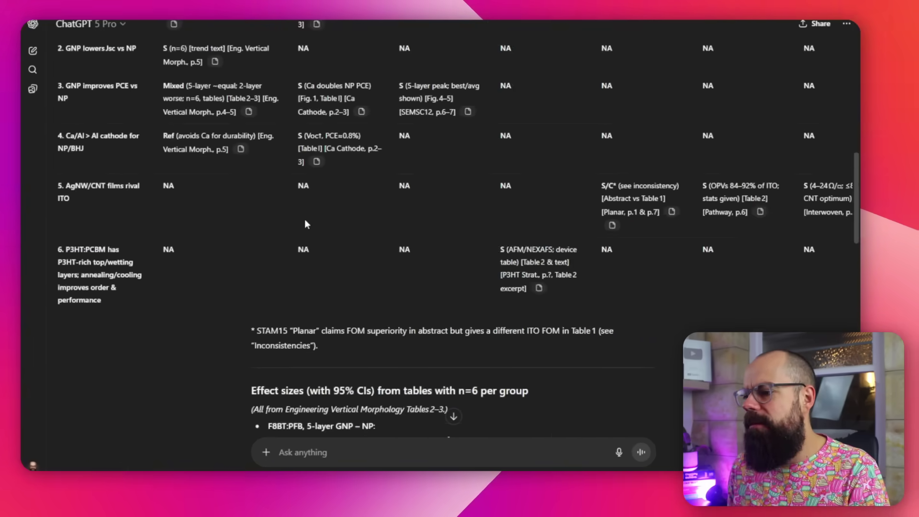
scroll(305, 220, down, 15)
scroll(305, 220, up, 10)
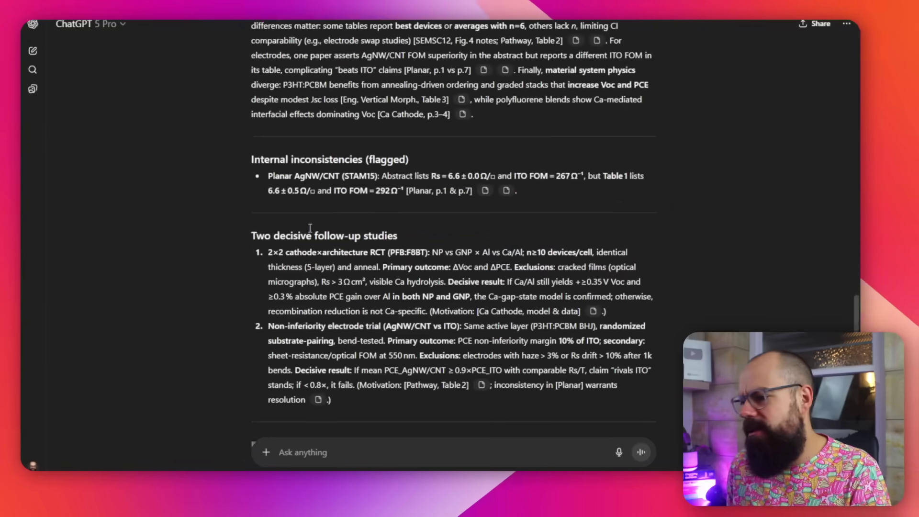
scroll(309, 228, down, 9)
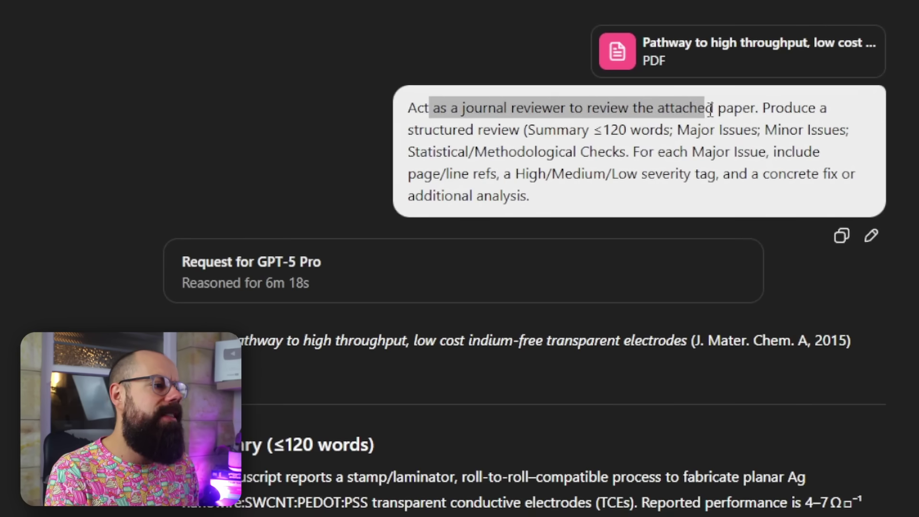
Step: Clear the highlight on the journal-reviewer prompt bubble
click(759, 106)
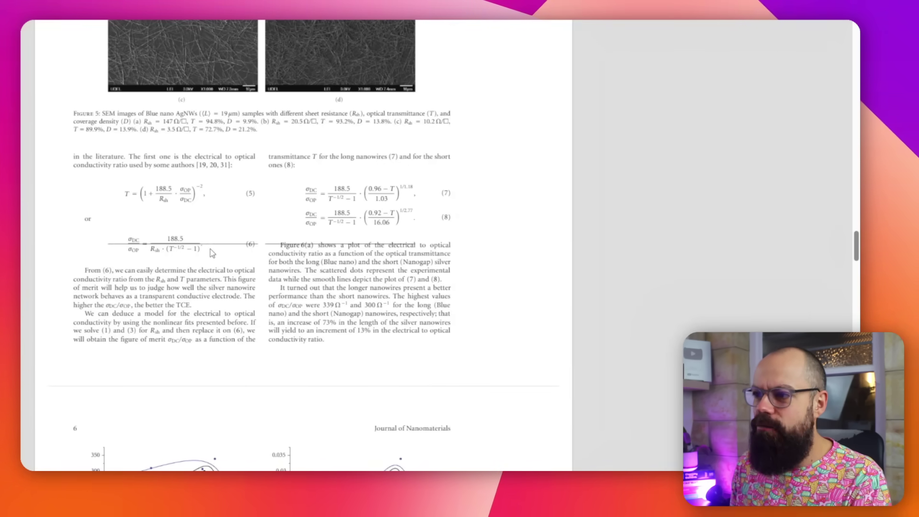
Step: Switch from the PDF viewer back to ChatGPT's Major Issues section with Alt+Tab
key(alt+Tab)
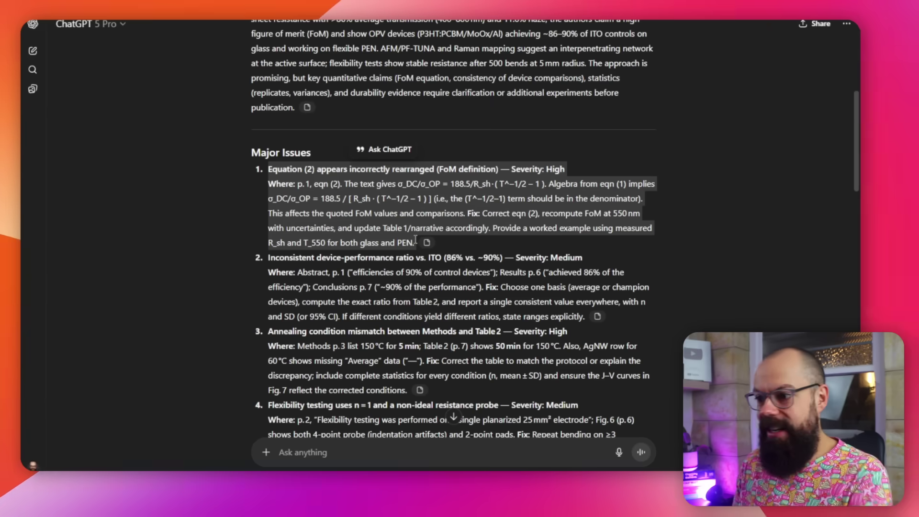
Step: Read Major Issues down to item 9, highlighting issue 6's high-throughput claim wording
scroll(300, 201, down, 2)
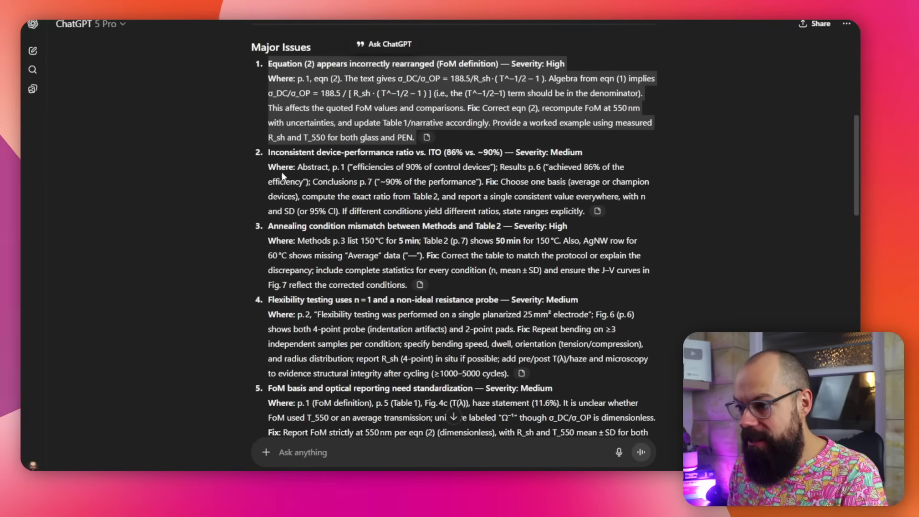
click(278, 158)
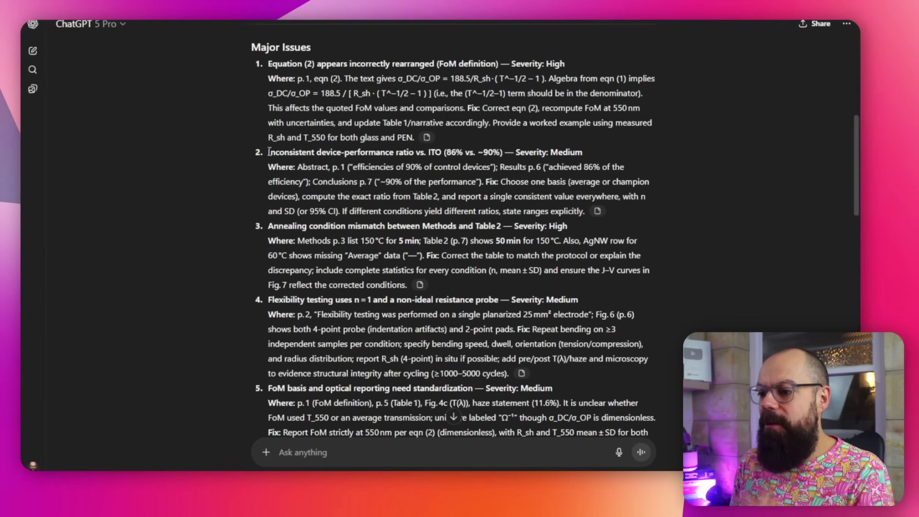
scroll(277, 172, down, 1)
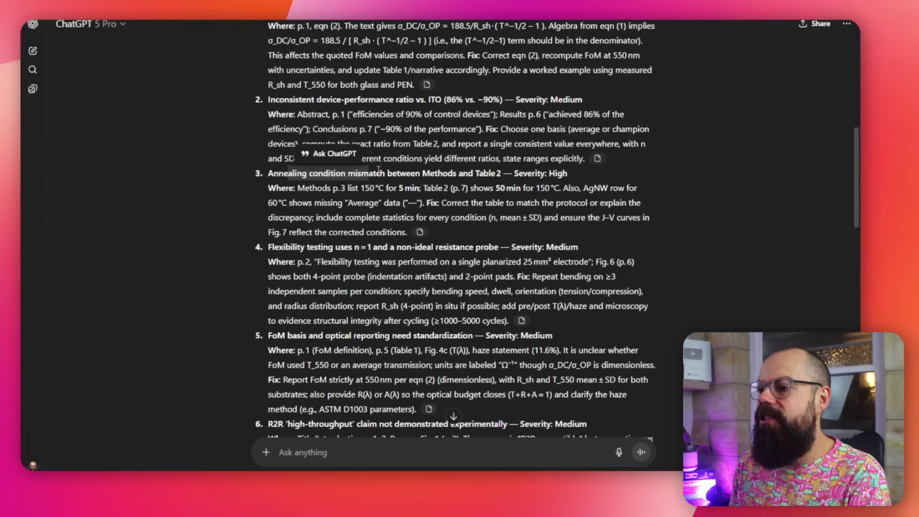
scroll(516, 169, up, 1)
scroll(331, 194, down, 2)
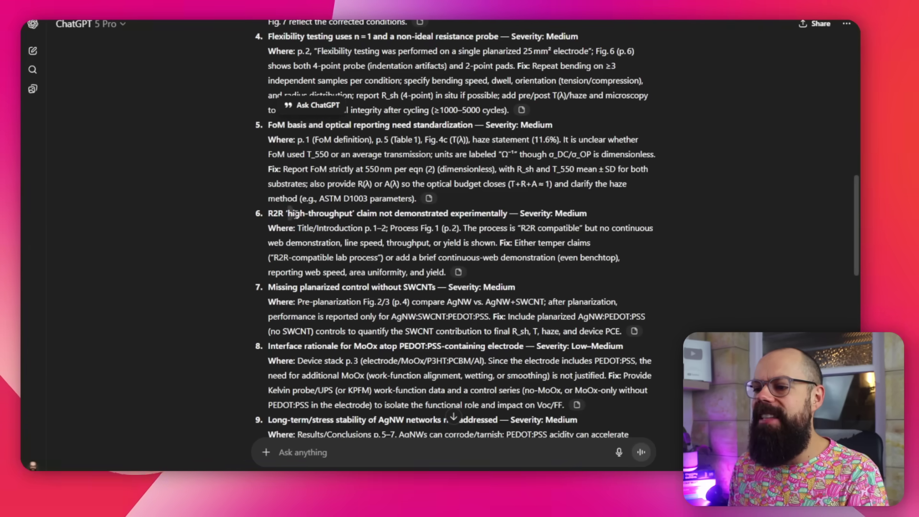
drag(348, 214, 444, 216)
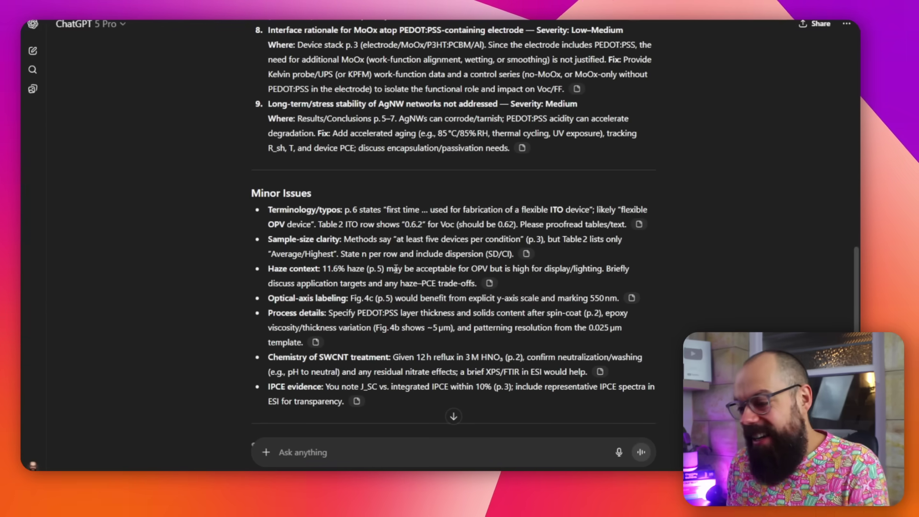
Step: Highlight the Table 2 ITO remark and all seven minor-issue bullets, reading to the end
scroll(279, 219, down, 2)
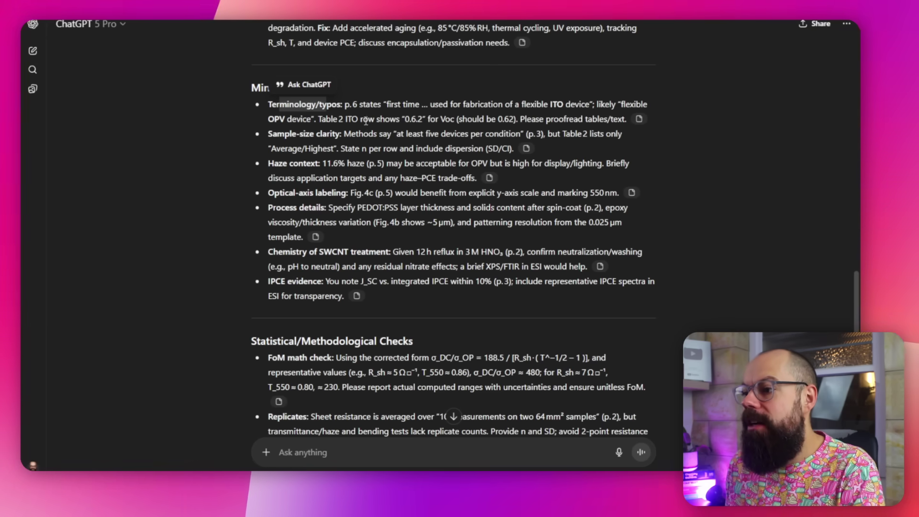
drag(380, 120, 401, 120)
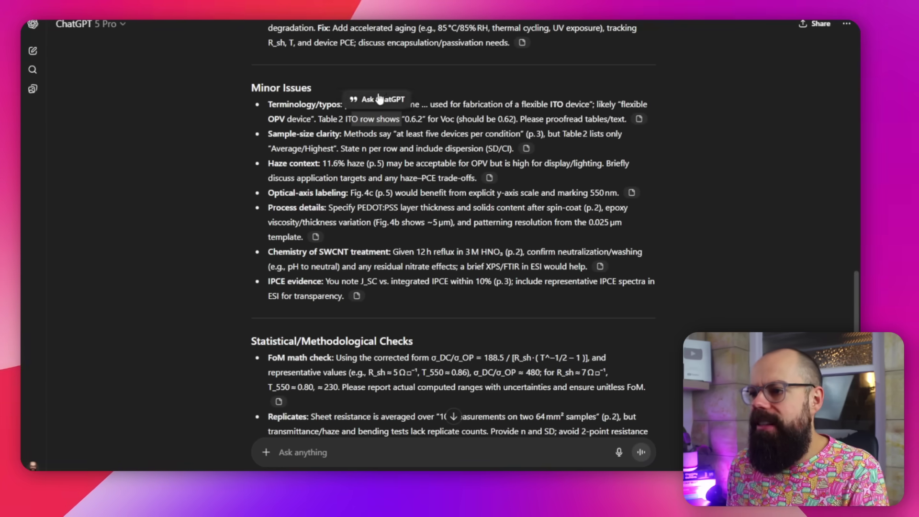
drag(269, 103, 305, 148)
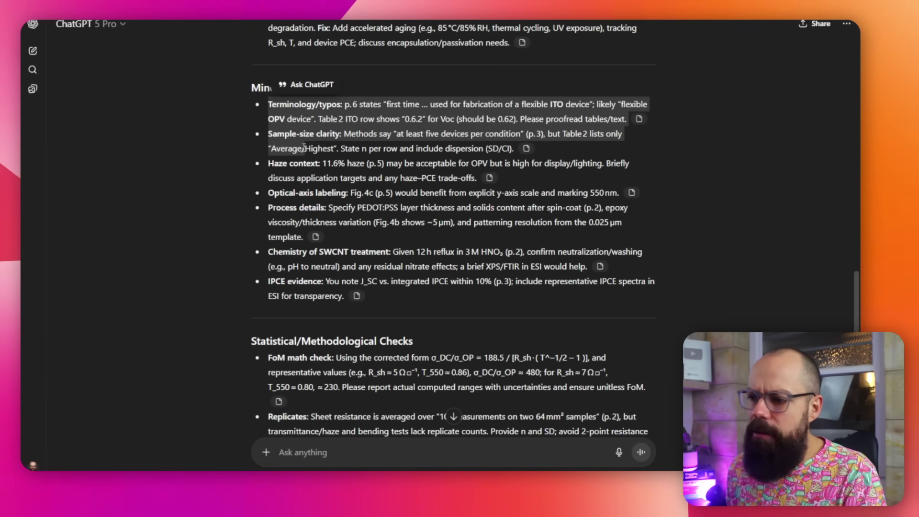
drag(346, 296, 274, 111)
scroll(287, 101, down, 7)
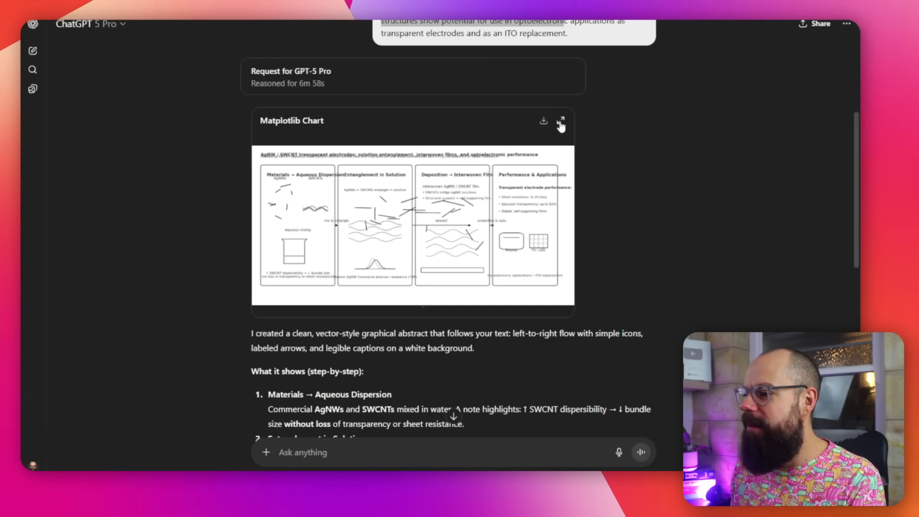
Step: Expand the Matplotlib Chart card to full screen
click(562, 123)
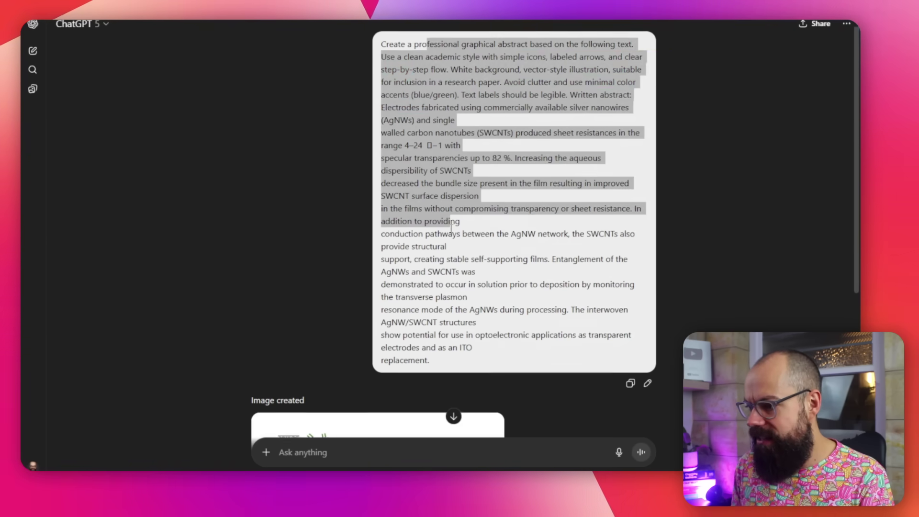
Step: Scroll the ChatGPT 5 conversation down to its Image created result
scroll(447, 234, down, 4)
Step: View the ChatGPT 5 generated graphical-abstract image in the full-size viewer
click(379, 286)
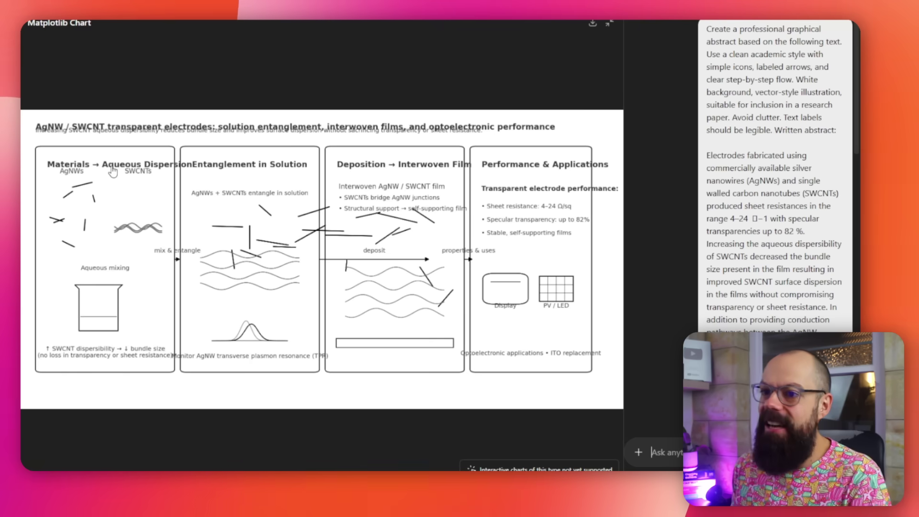
Step: Collapse the enlarged Matplotlib graphical-abstract chart back into the Pro conversation
click(610, 26)
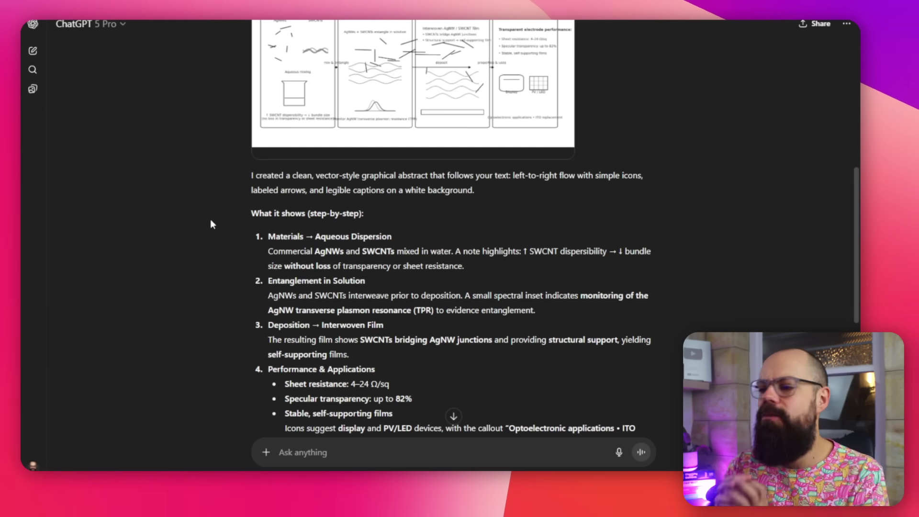
Step: Scroll up to the AgNW/SWCNT electrode graphical-abstract prompt above the GPT-5 Pro chart reply
scroll(308, 159, up, 8)
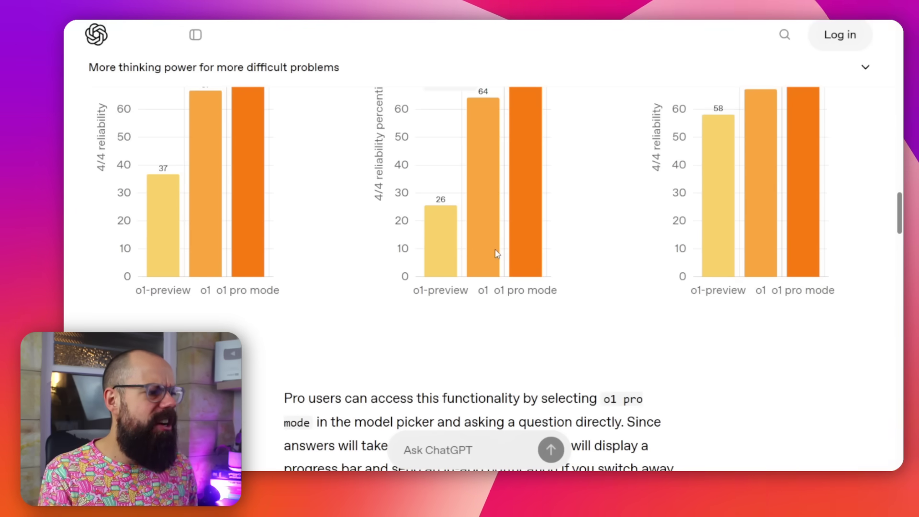
Step: Scroll the o1 pro mode page to the Competition Math, Code and PhD-Level Science pass@1 charts
scroll(495, 250, up, 15)
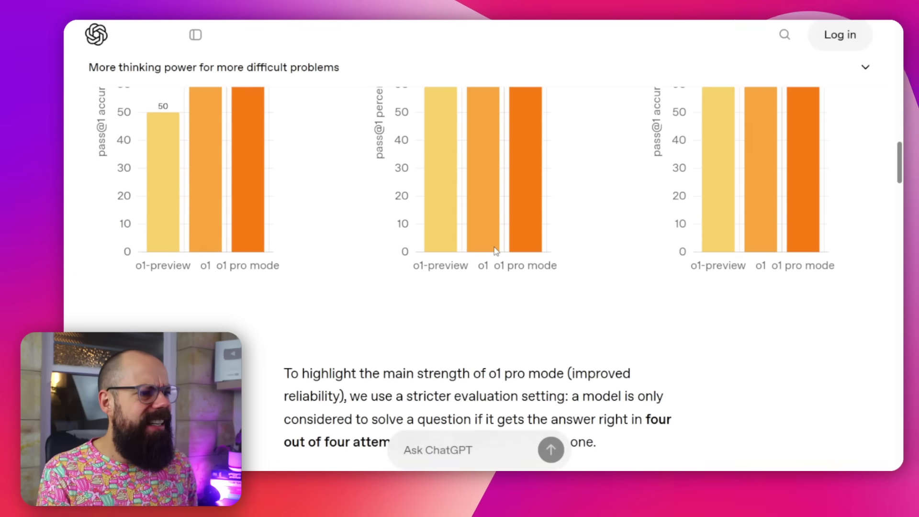
scroll(494, 246, down, 4)
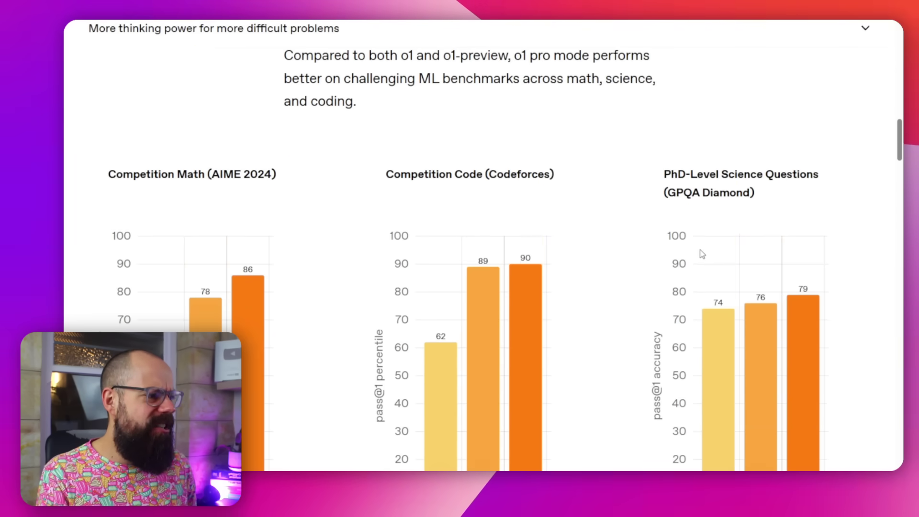